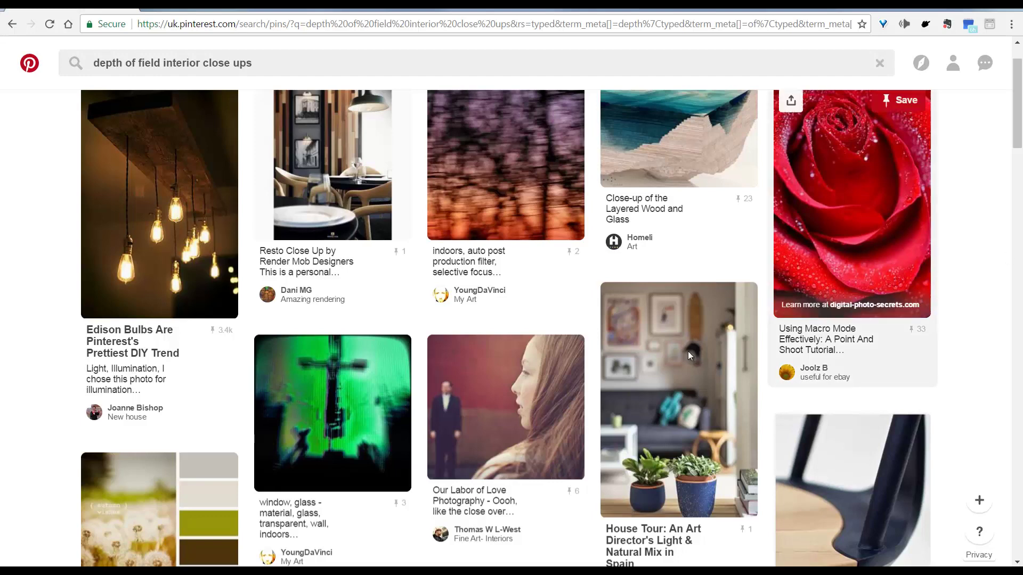
- Preview the Resto Close Up reference, then show the room in Top view, zoomed to extents, in wireframe
{"action": "left_click", "coordinate": [349, 183]}
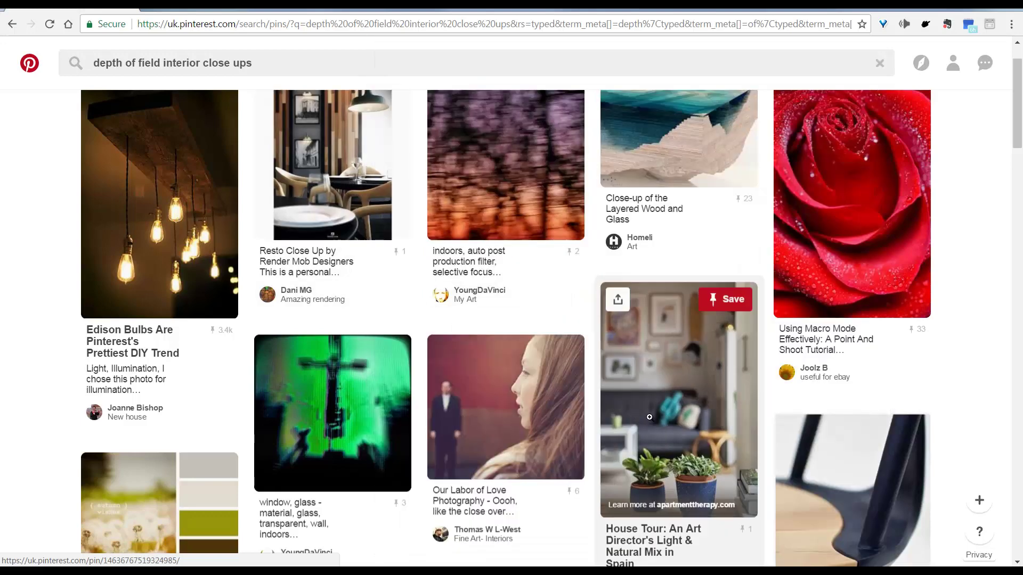
{"action": "mouse_move", "coordinate": [712, 370]}
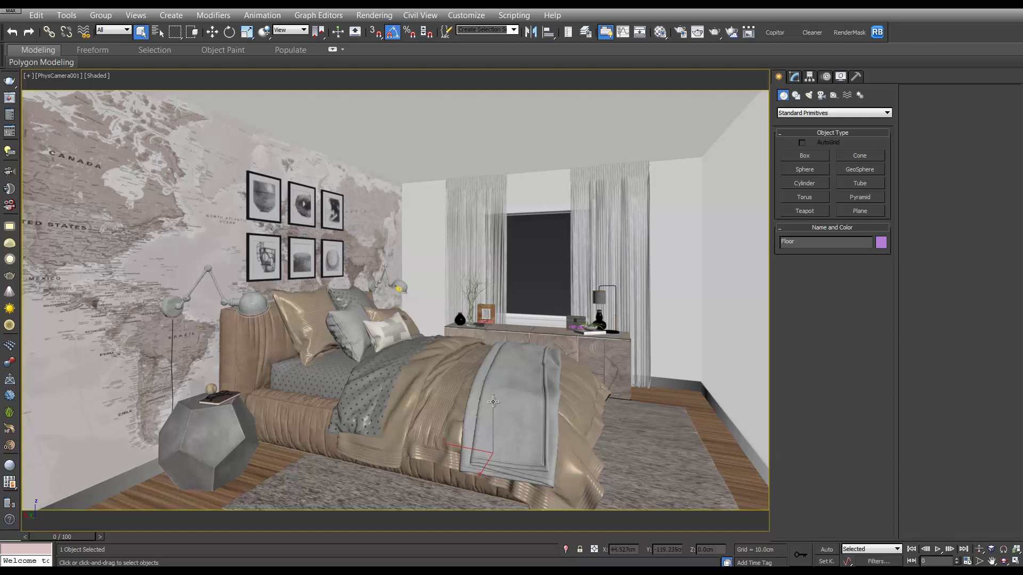
{"action": "key", "text": "t"}
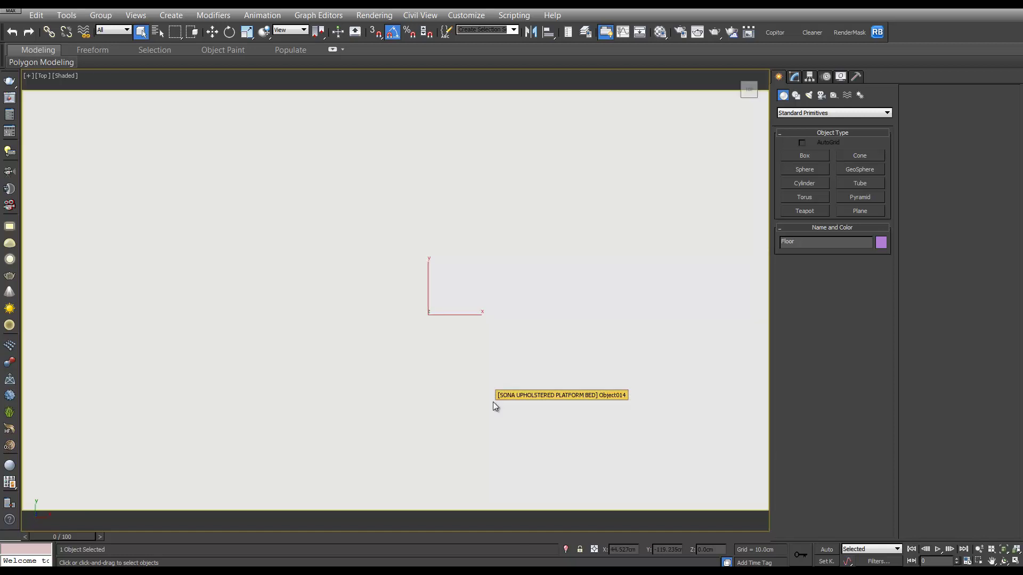
{"action": "key", "text": "z"}
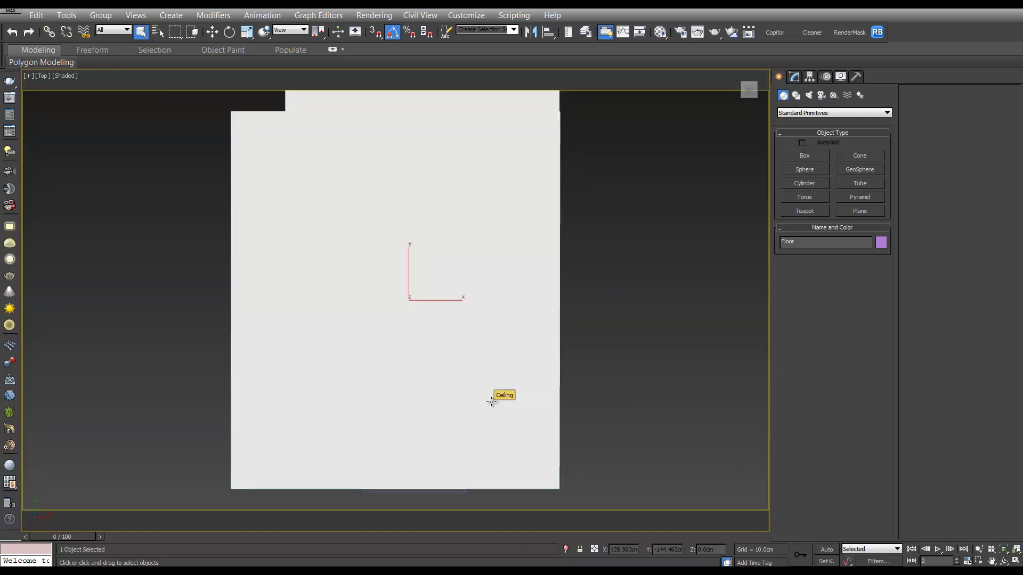
{"action": "key", "text": "F3"}
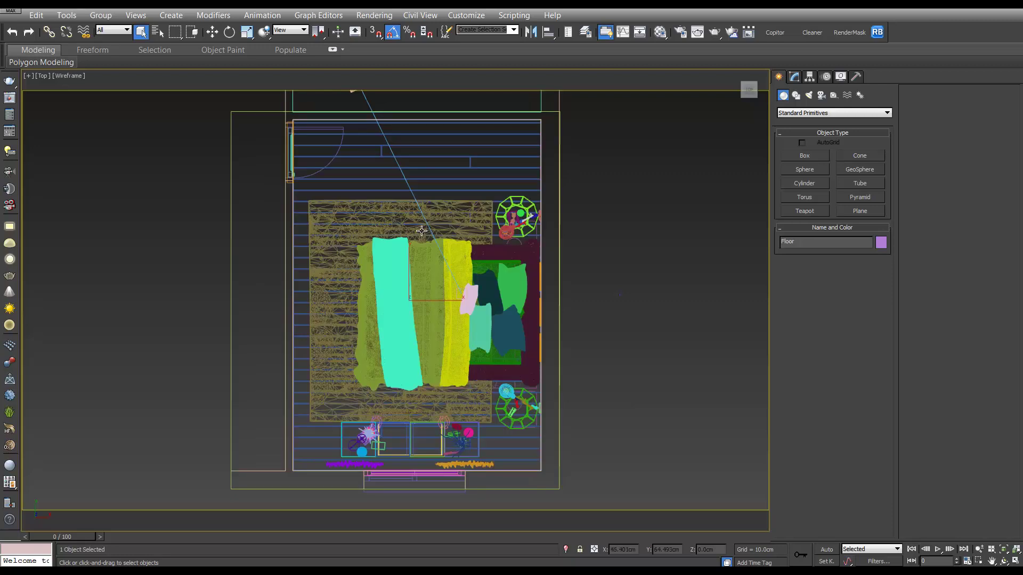
- Clone the physical camera as a copy placed near the bed and start naming it DOF_1
{"action": "middle_click_drag", "start_coordinate": [418, 224], "coordinate": [363, 245]}
{"action": "left_click", "coordinate": [363, 244]}
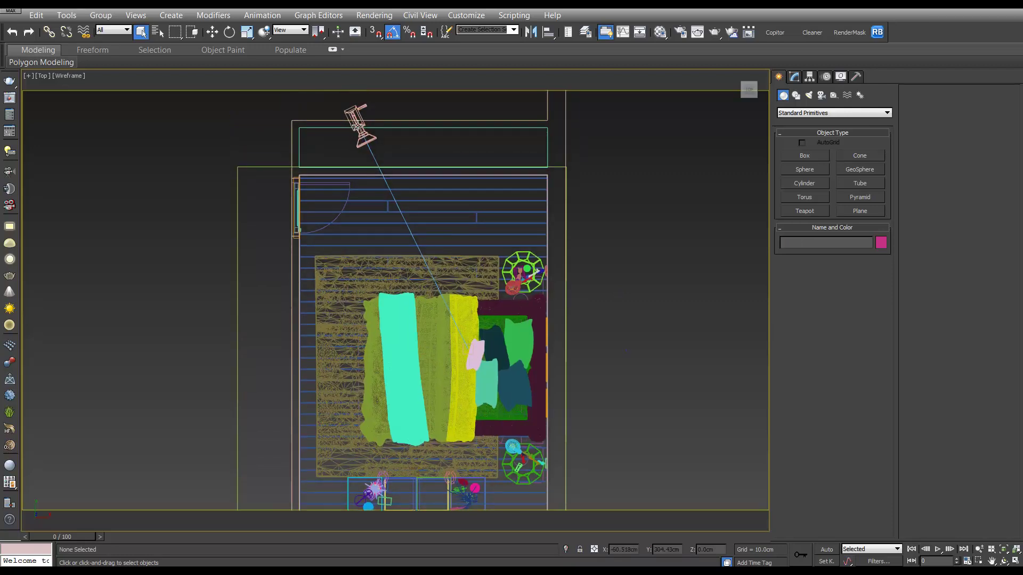
{"action": "right_click", "coordinate": [448, 194]}
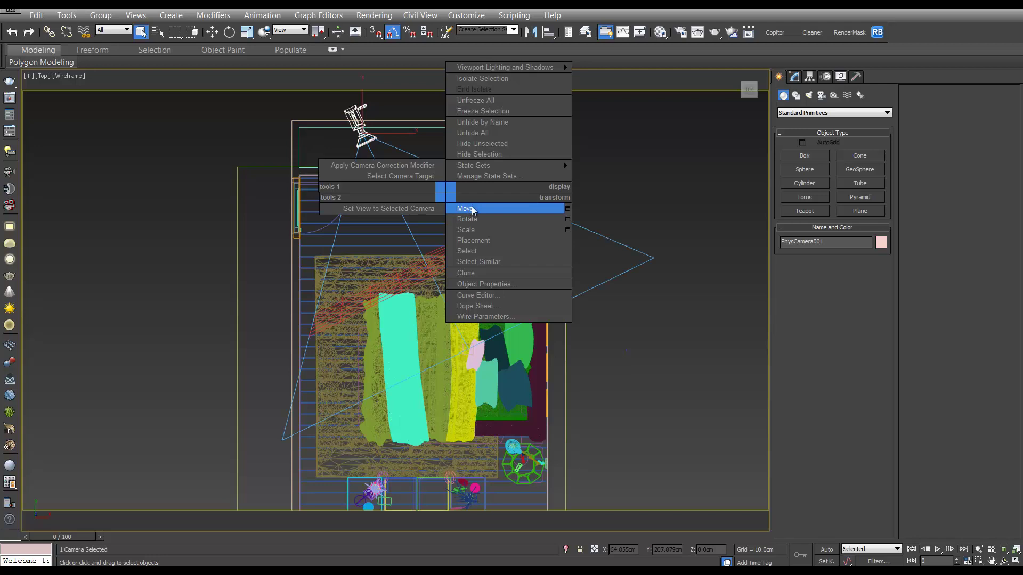
{"action": "left_click", "coordinate": [473, 208]}
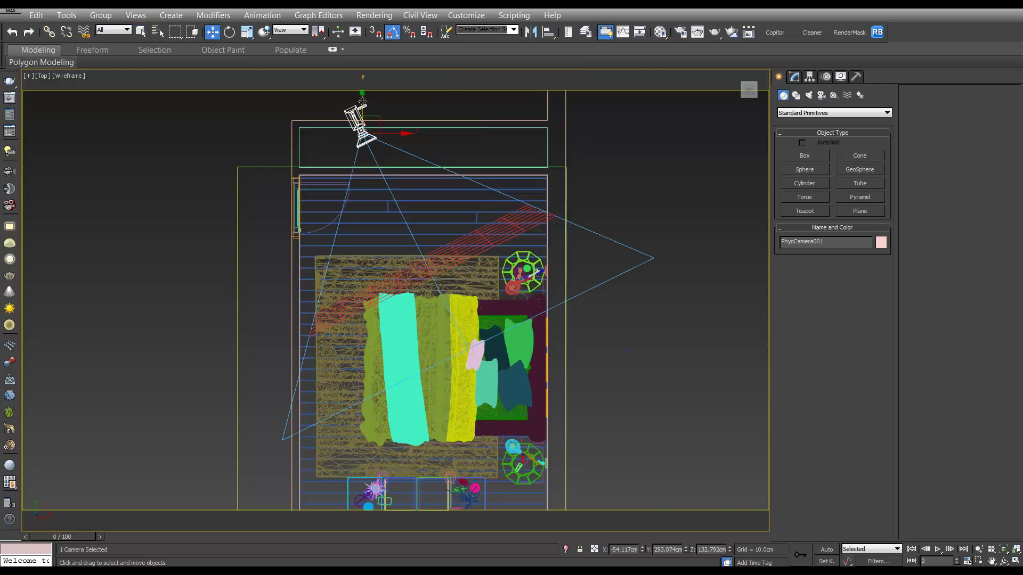
{"action": "mouse_move", "coordinate": [362, 98]}
{"action": "left_mouse_down", "text": "shift"}
{"action": "mouse_move", "coordinate": [358, 228]}
{"action": "mouse_move", "coordinate": [371, 254]}
{"action": "left_mouse_up", "text": "shift"}
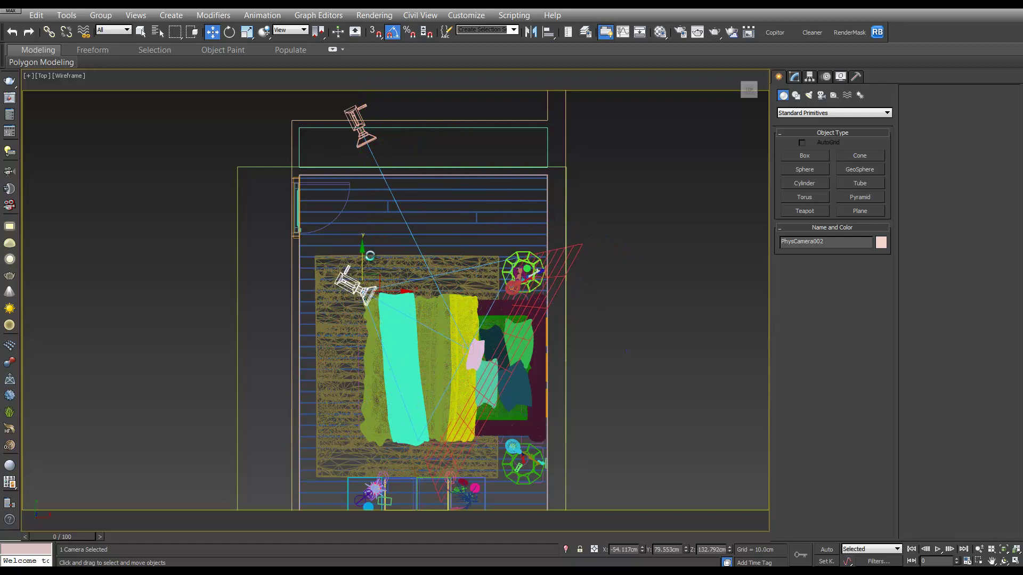
{"action": "left_click_drag", "start_coordinate": [488, 324], "coordinate": [424, 328]}
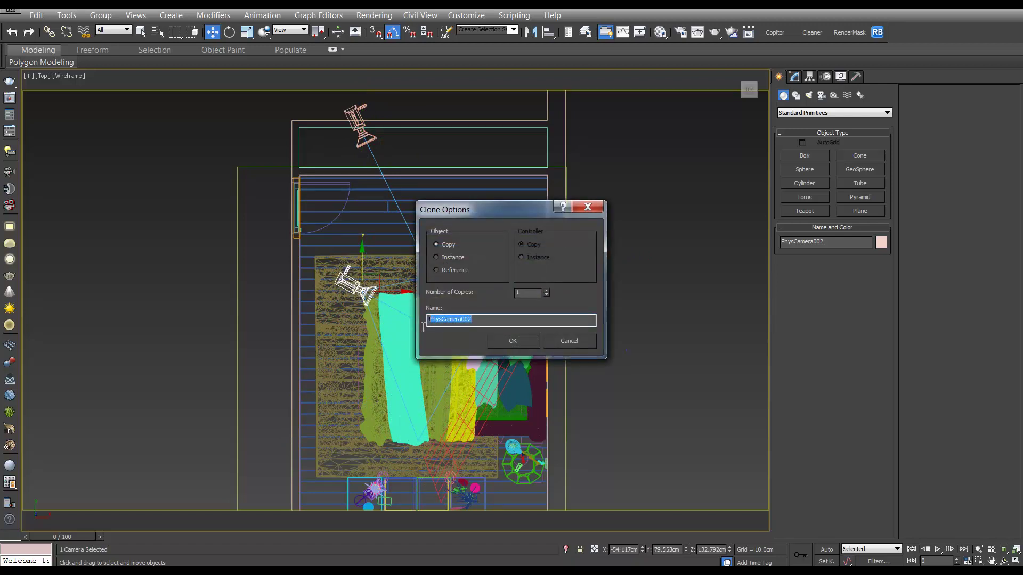
{"action": "type", "text": "DOF_1"}
- Confirm the copy's name DOF_1 and look through it with shaded surfaces
{"action": "key", "text": "Return"}
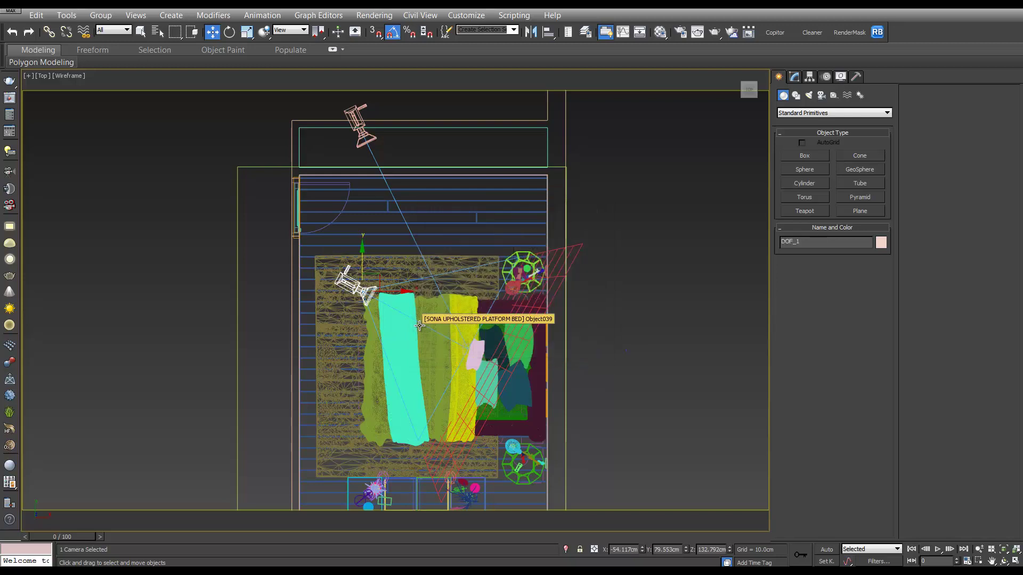
{"action": "key", "text": "c"}
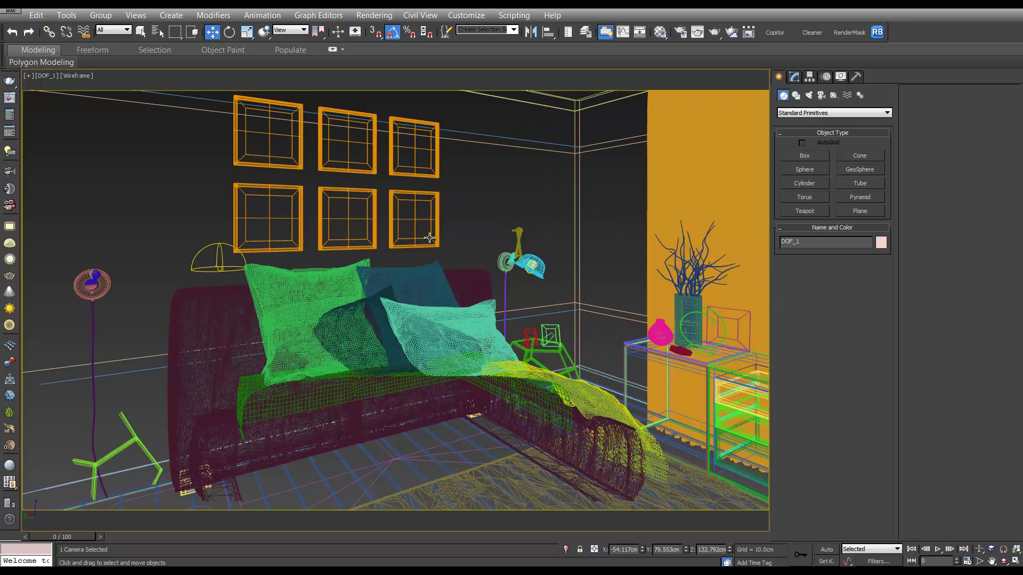
{"action": "key", "text": "F3"}
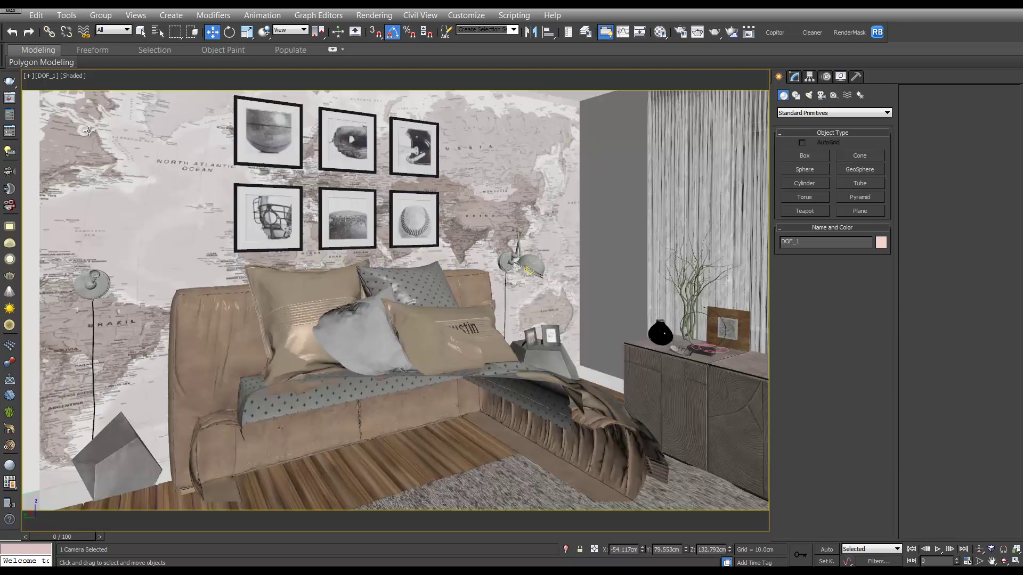
- Select the DOF_1 camera and disable its clipping planes under Miscellaneous
{"action": "left_click", "coordinate": [43, 78]}
{"action": "left_click", "coordinate": [120, 298]}
{"action": "left_click", "coordinate": [799, 79]}
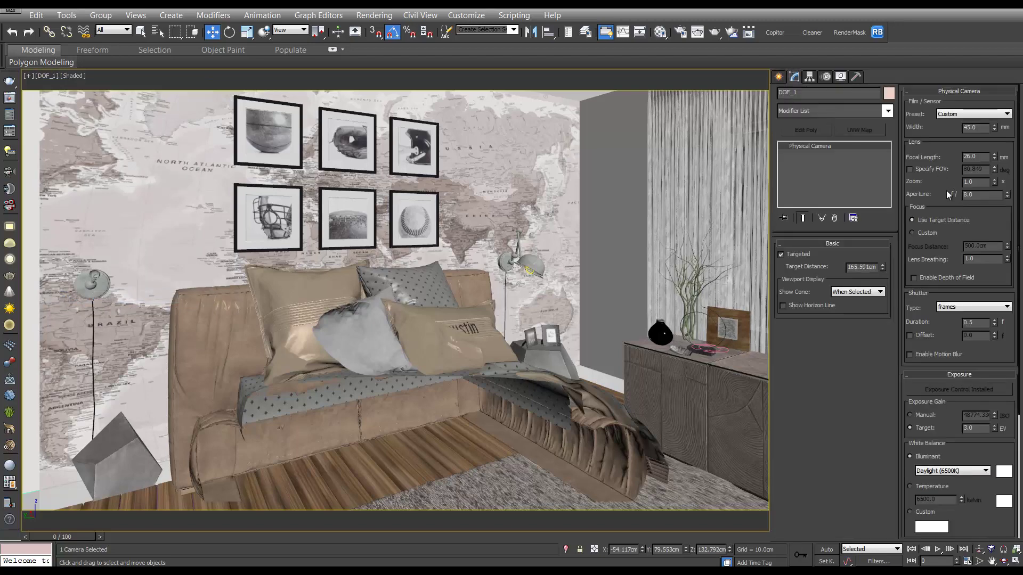
{"action": "scroll", "coordinate": [949, 338], "scroll_direction": "down", "scroll_amount": 5}
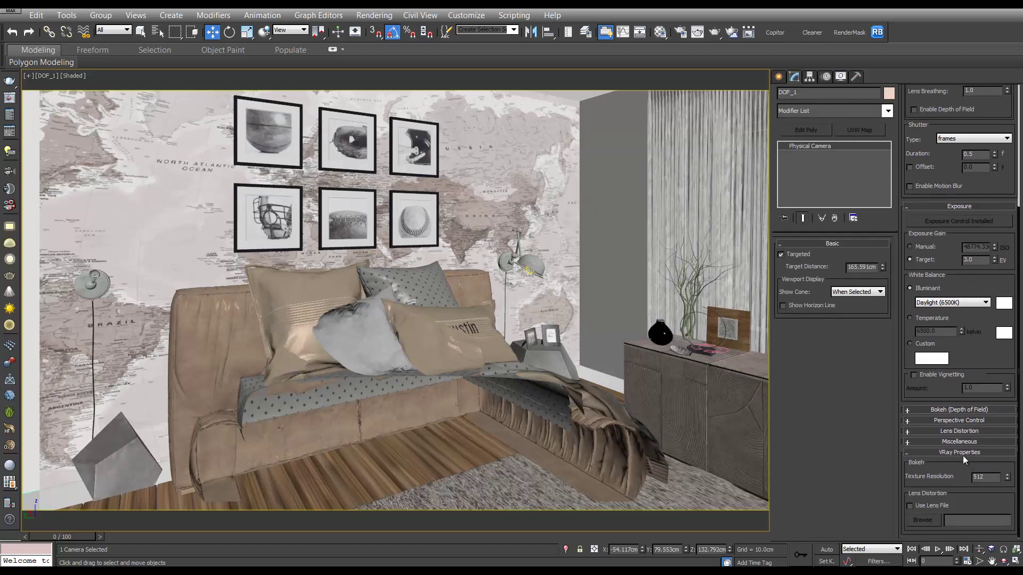
{"action": "left_click", "coordinate": [968, 441]}
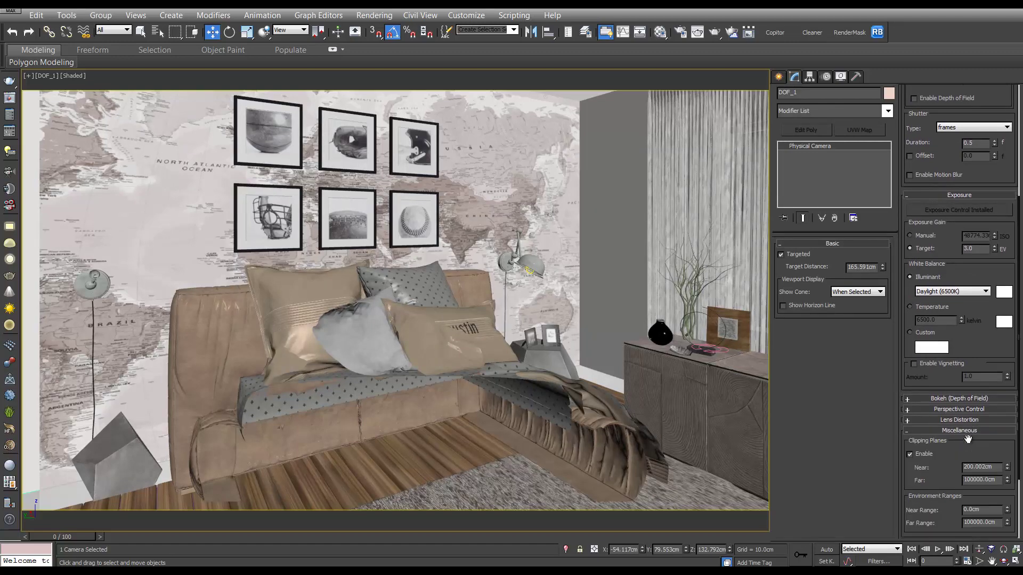
{"action": "left_click", "coordinate": [922, 454]}
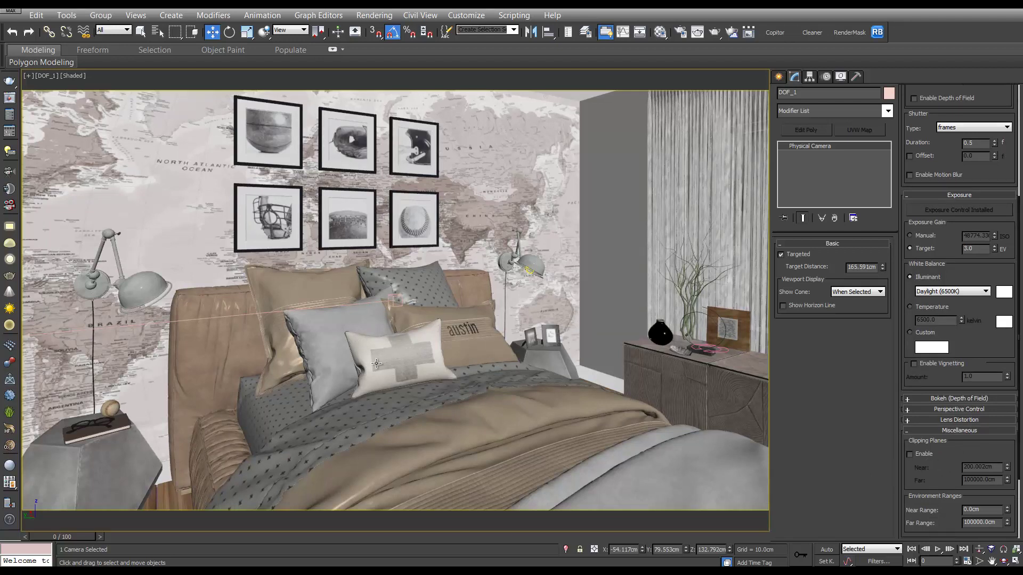
- Pan DOF_1 to centre the bed, then dolly in toward the pillows to a 104.322 cm target distance
{"action": "middle_click_drag", "start_coordinate": [373, 351], "coordinate": [450, 309]}
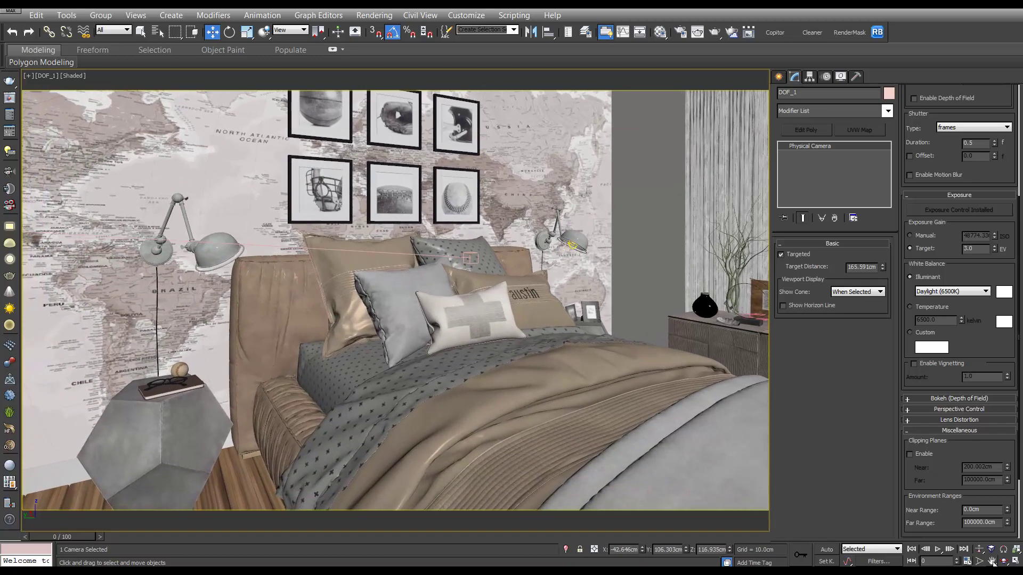
{"action": "left_click", "coordinate": [980, 550]}
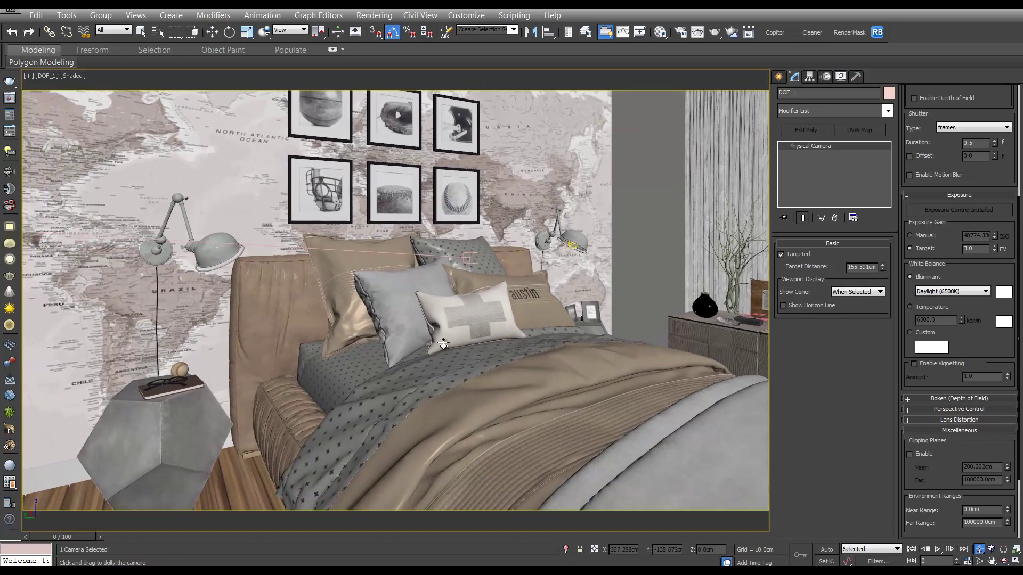
{"action": "left_click_drag", "start_coordinate": [446, 345], "coordinate": [438, 327]}
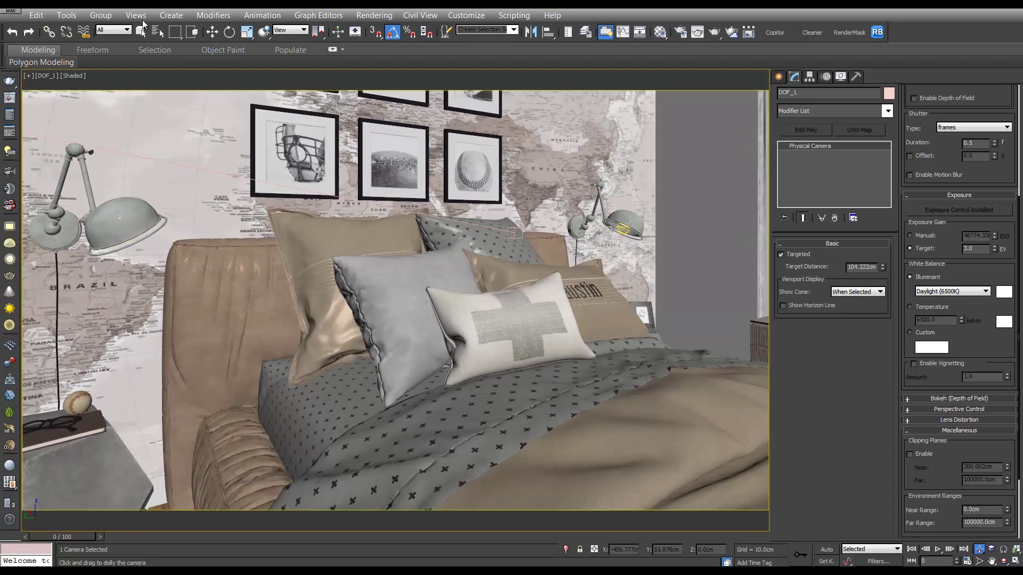
- Set the V-Ray output to 1200 × 1200 with the aspect unlocked, then dolly DOF_1 to 70.167 cm
{"action": "left_click", "coordinate": [678, 36]}
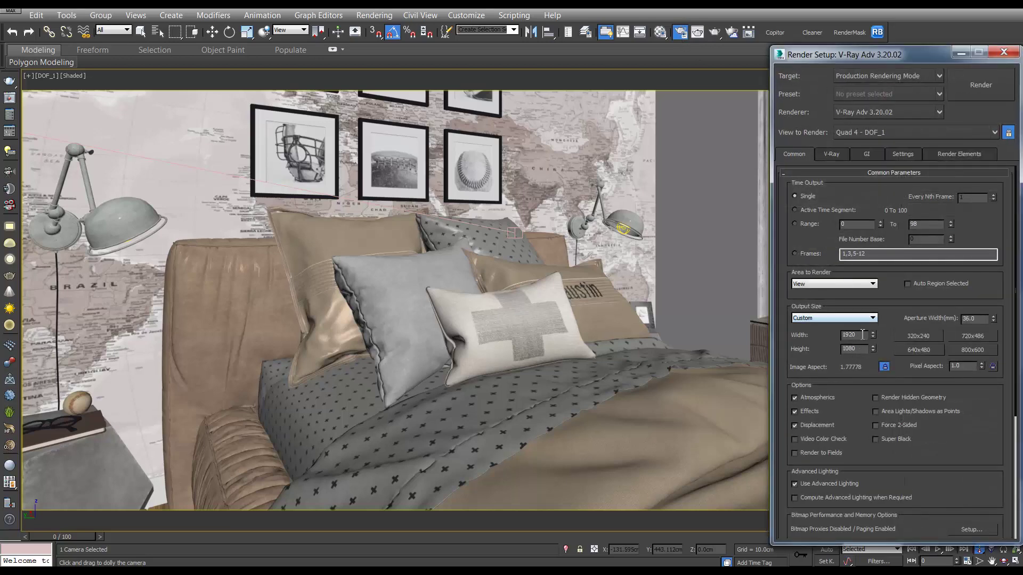
{"action": "left_click", "coordinate": [884, 367]}
{"action": "left_click_drag", "start_coordinate": [860, 335], "coordinate": [839, 337]}
{"action": "type", "text": "1"}
{"action": "key", "text": "Tab"}
{"action": "type", "text": "1"}
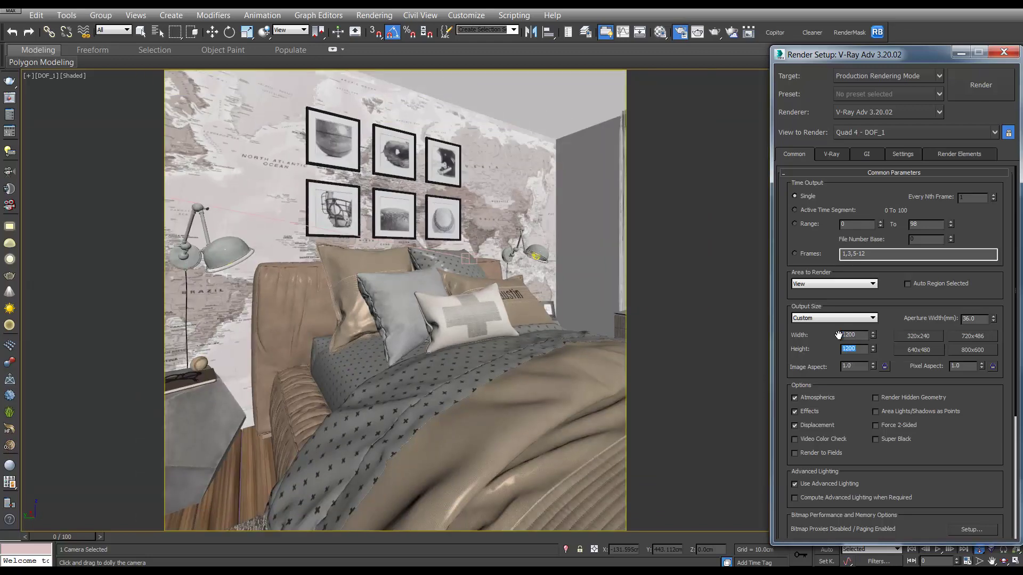
{"action": "left_click", "coordinate": [1003, 52]}
{"action": "left_click_drag", "start_coordinate": [578, 330], "coordinate": [546, 347]}
- Orbit, pan and tilt DOF_1 into a slightly angled pillow close-up at a 66.659 cm target distance
{"action": "left_click", "coordinate": [1003, 561]}
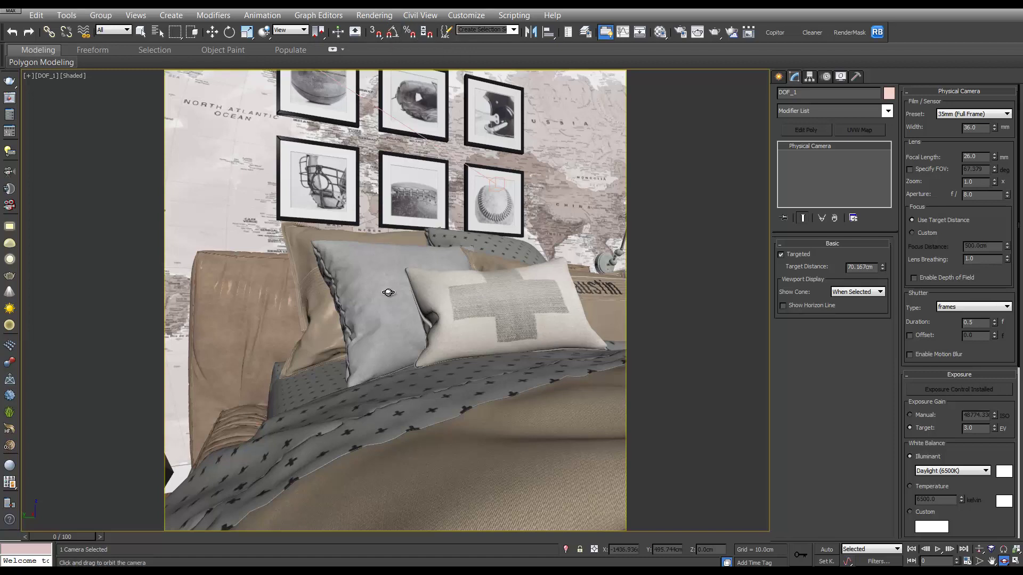
{"action": "left_click_drag", "start_coordinate": [395, 329], "coordinate": [398, 331]}
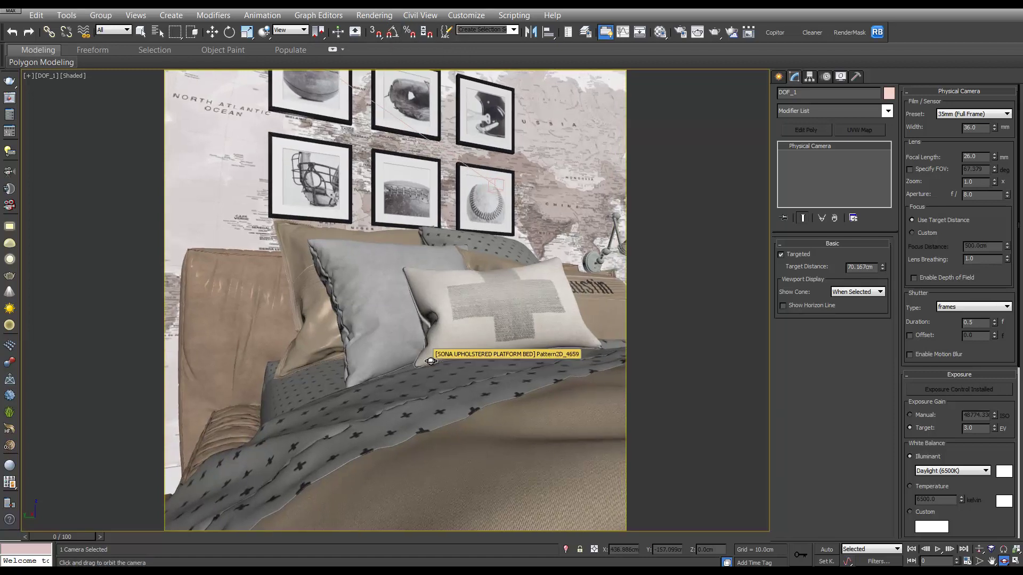
{"action": "middle_click_drag", "start_coordinate": [423, 353], "coordinate": [444, 325]}
{"action": "scroll", "coordinate": [544, 319], "scroll_direction": "up", "scroll_amount": 2}
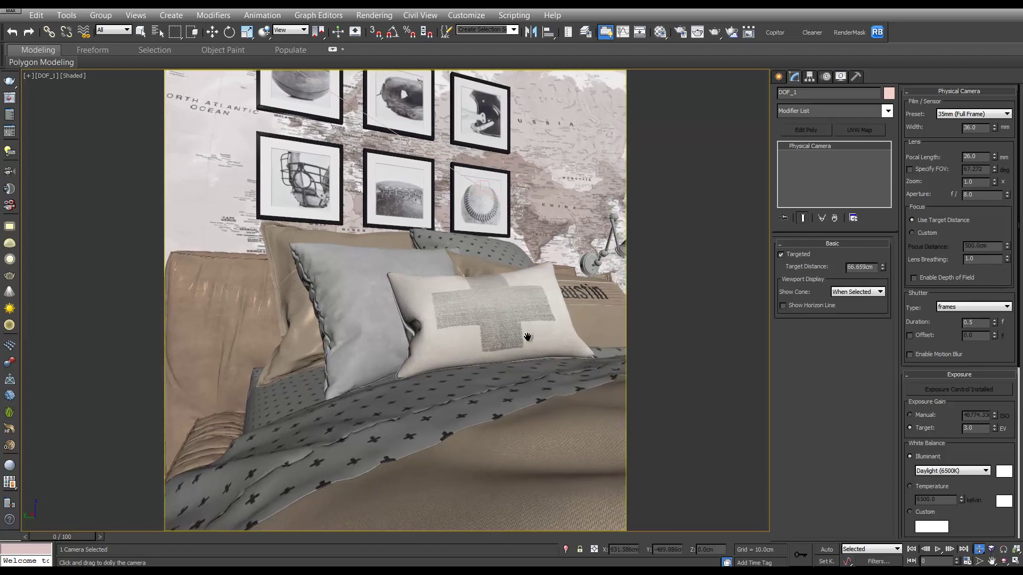
{"action": "left_click", "coordinate": [1003, 561]}
{"action": "left_click_drag", "start_coordinate": [477, 351], "coordinate": [477, 332]}
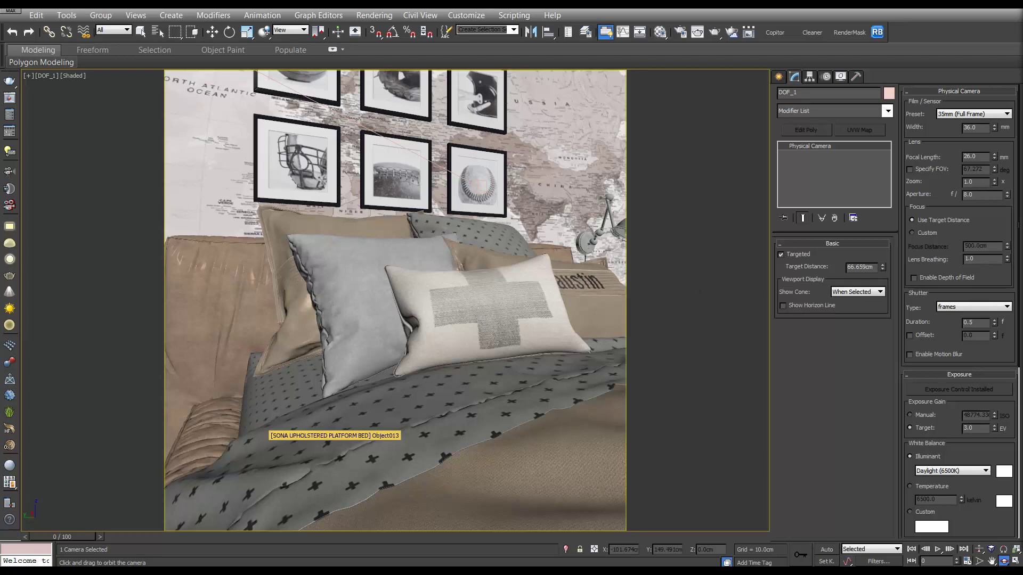
- In Top view, enable depth of field on DOF_1 with a 35mm sensor, Specify FOV and aperture 2.5
{"action": "key", "text": "t"}
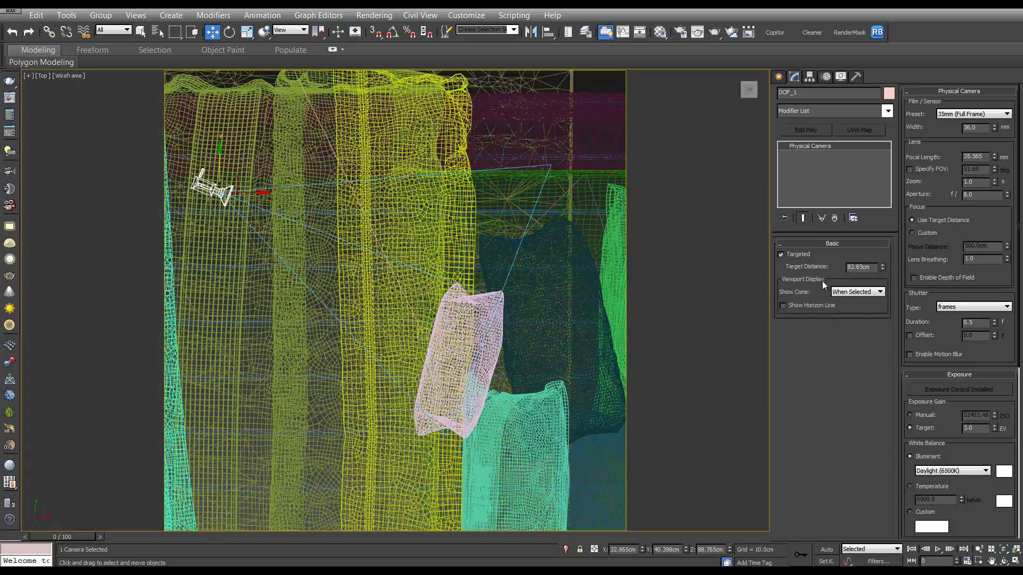
{"action": "left_click", "coordinate": [914, 278]}
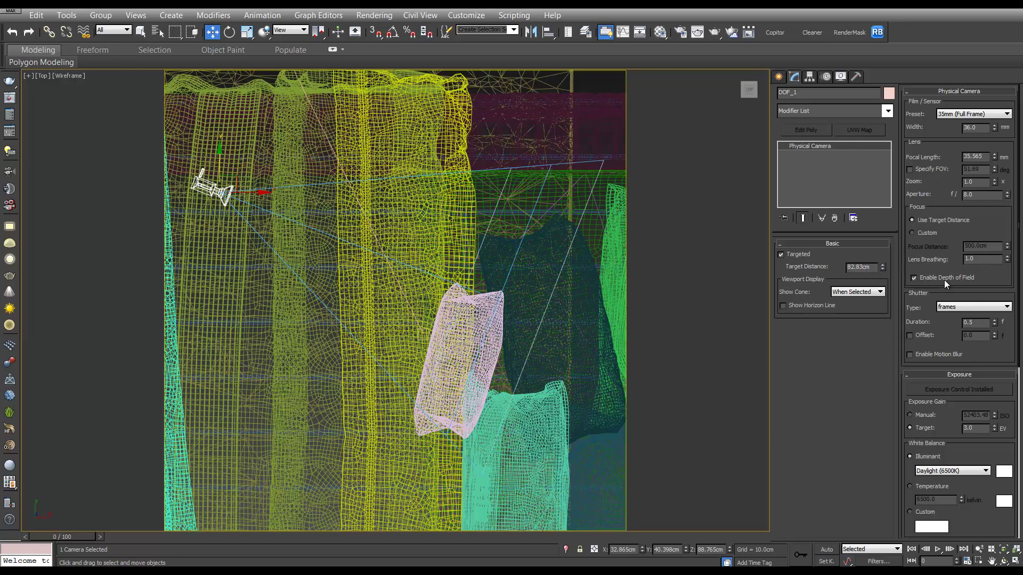
{"action": "left_click", "coordinate": [967, 114]}
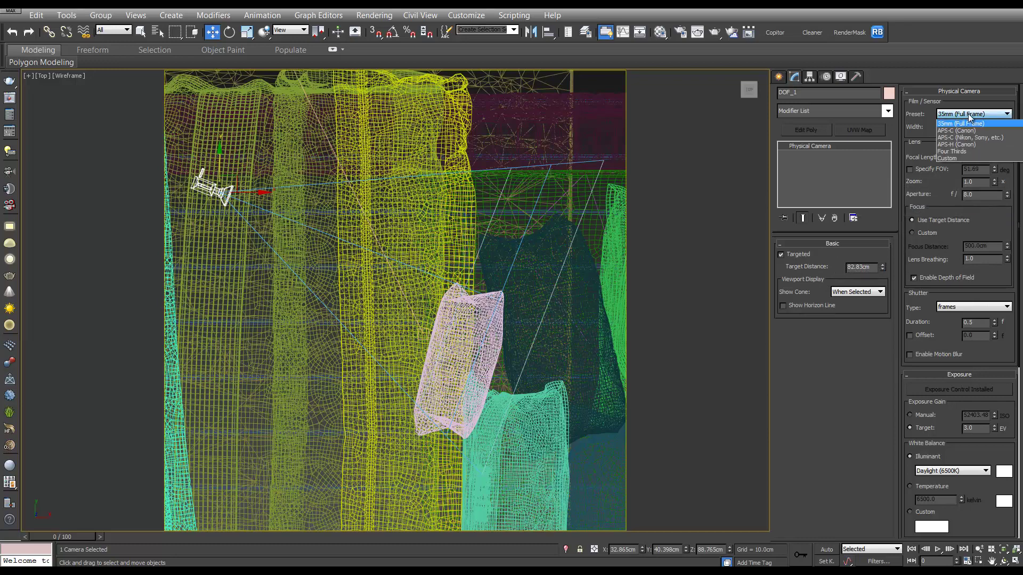
{"action": "left_click", "coordinate": [976, 124]}
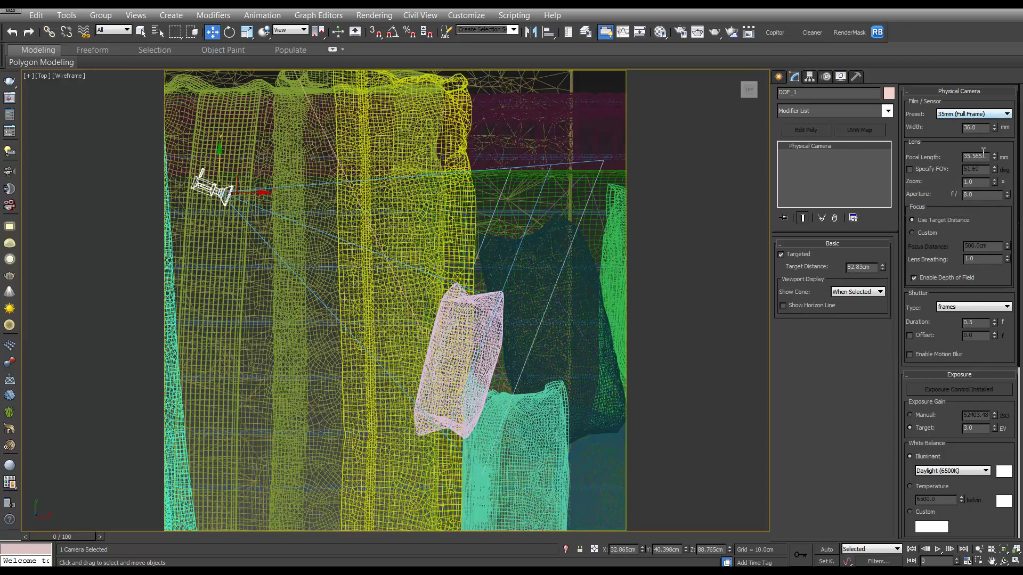
{"action": "left_click", "coordinate": [927, 169]}
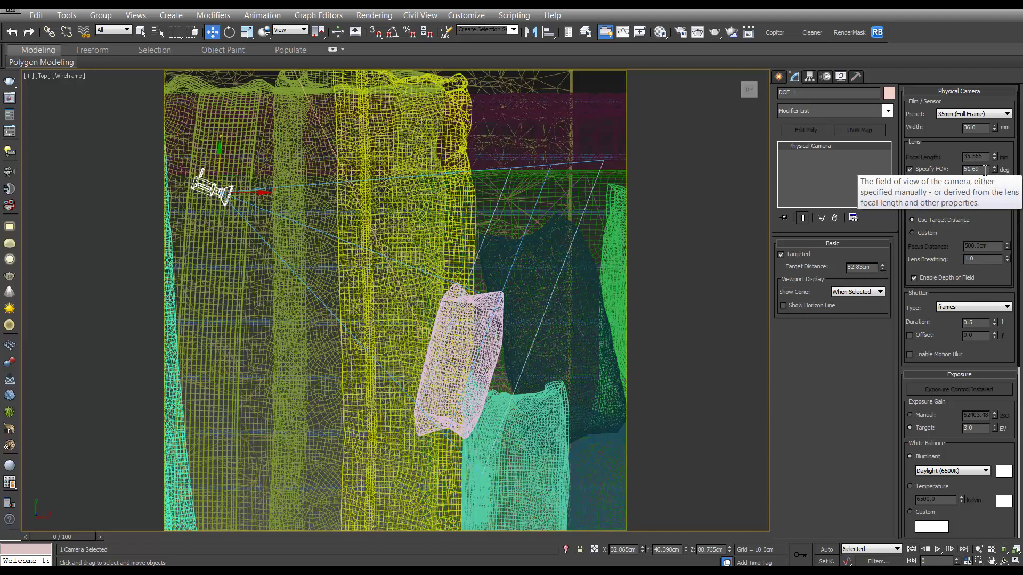
{"action": "double_click", "coordinate": [968, 194]}
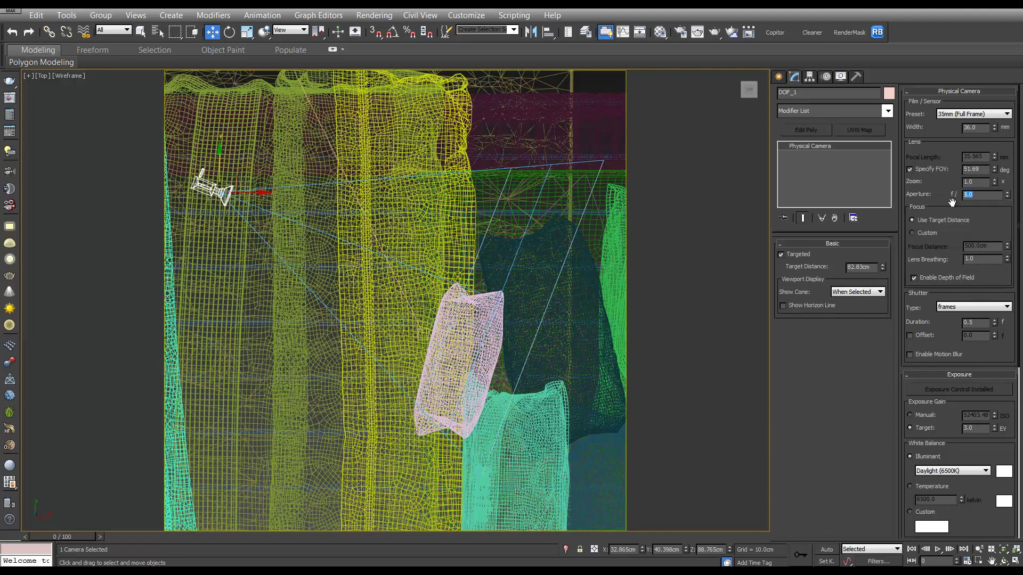
{"action": "type", "text": "2.5"}
{"action": "left_click", "coordinate": [981, 181]}
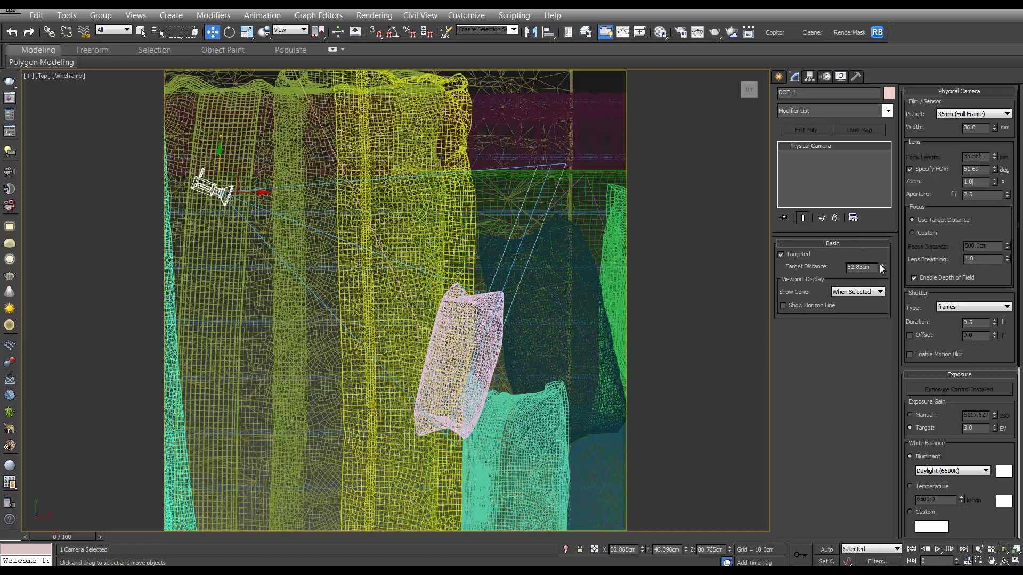
- Adjust the target distance to 82.002 cm and return to the shaded DOF_1 camera view
{"action": "left_click_drag", "start_coordinate": [881, 269], "coordinate": [879, 271]}
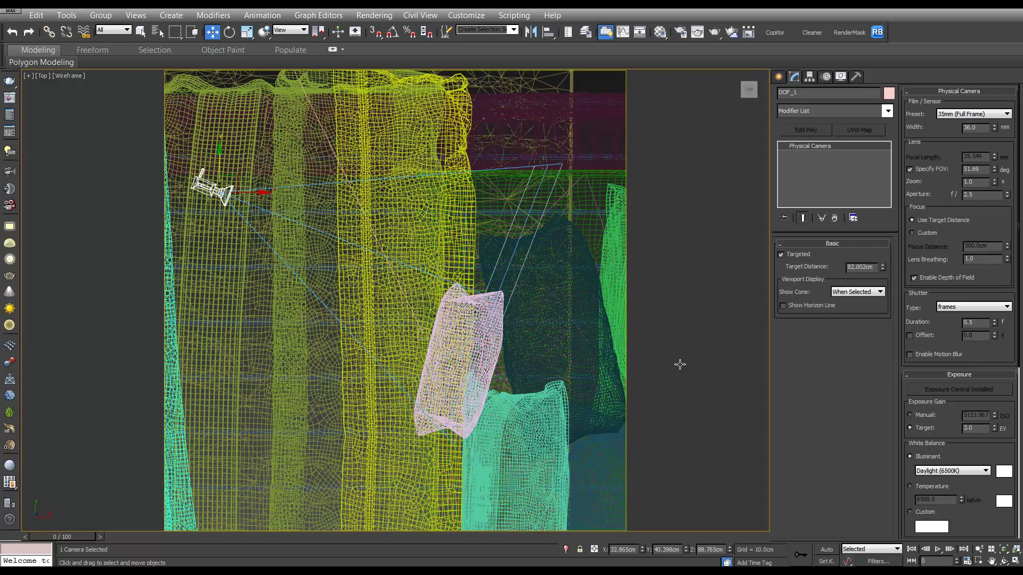
{"action": "right_click", "coordinate": [547, 348]}
{"action": "key", "text": "c"}
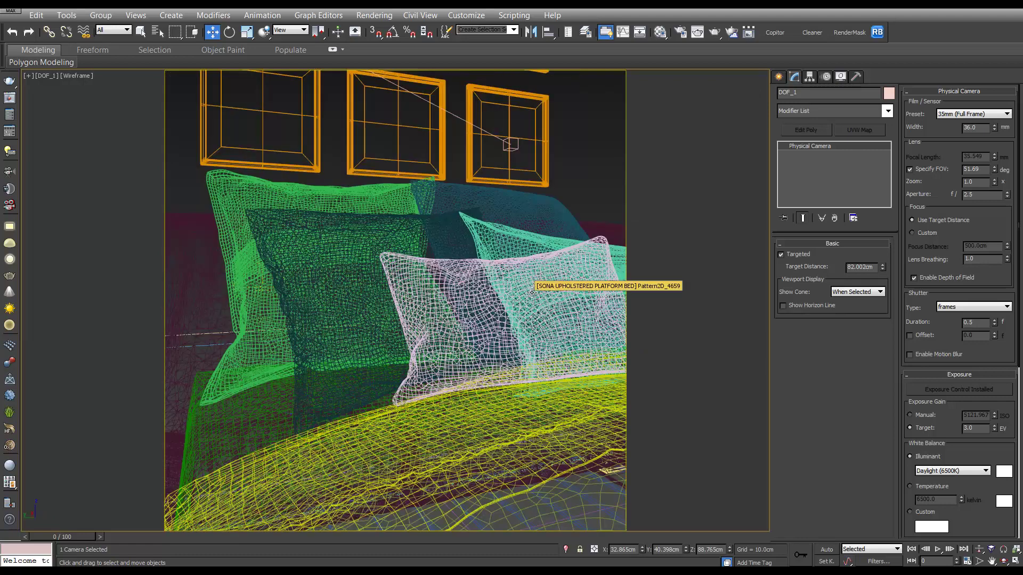
{"action": "key", "text": "F3"}
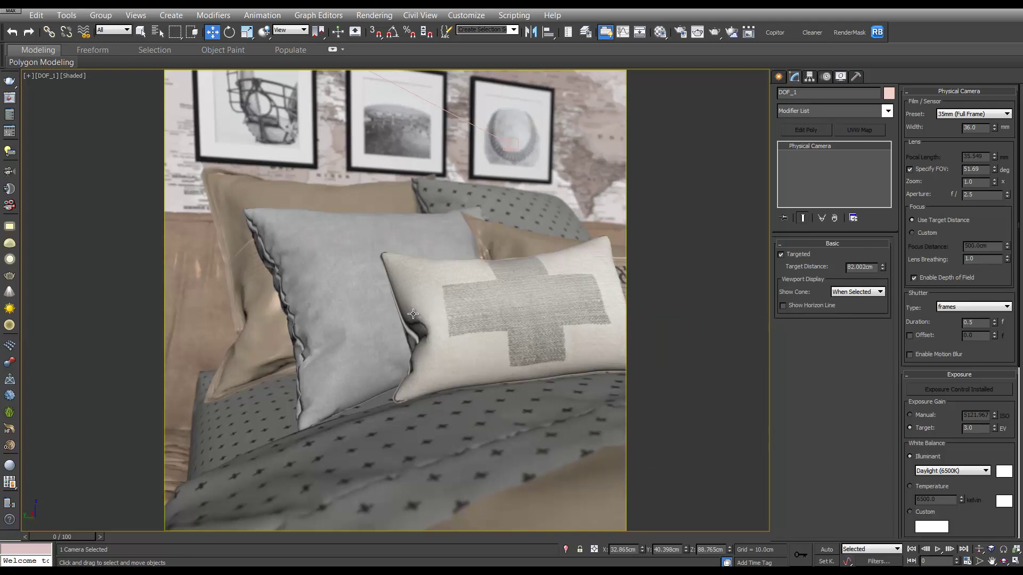
- Open Render Setup, collapse the image sampler rollouts and expand V-Ray's Frame buffer settings
{"action": "left_click", "coordinate": [681, 33]}
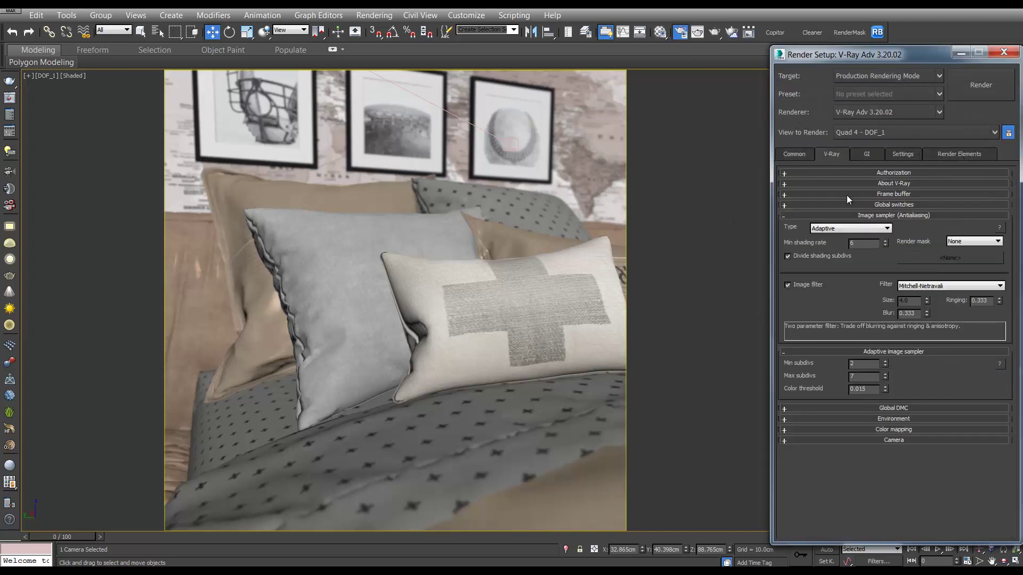
{"action": "left_click", "coordinate": [894, 215]}
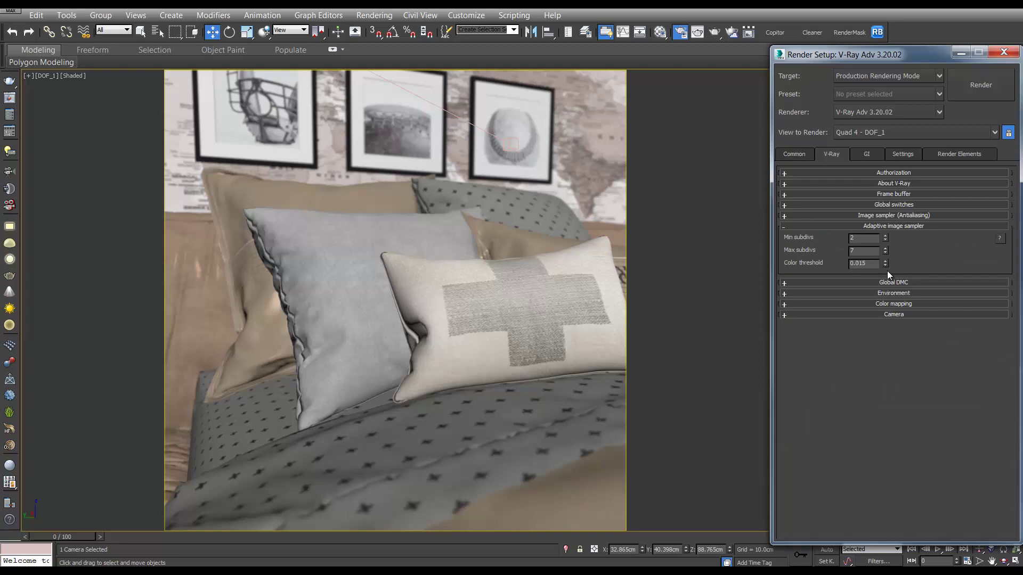
{"action": "left_click", "coordinate": [895, 225]}
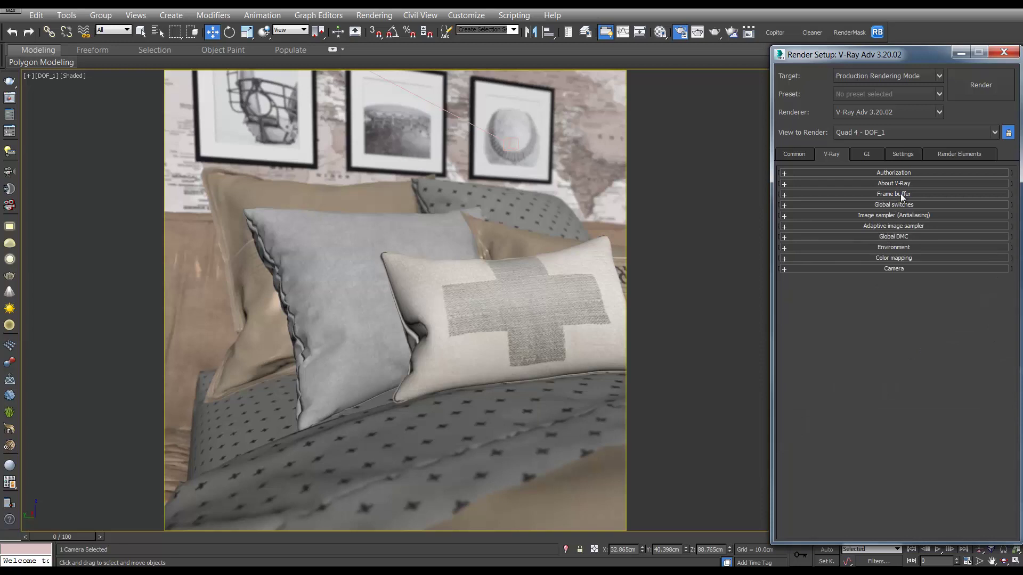
{"action": "left_click", "coordinate": [900, 193]}
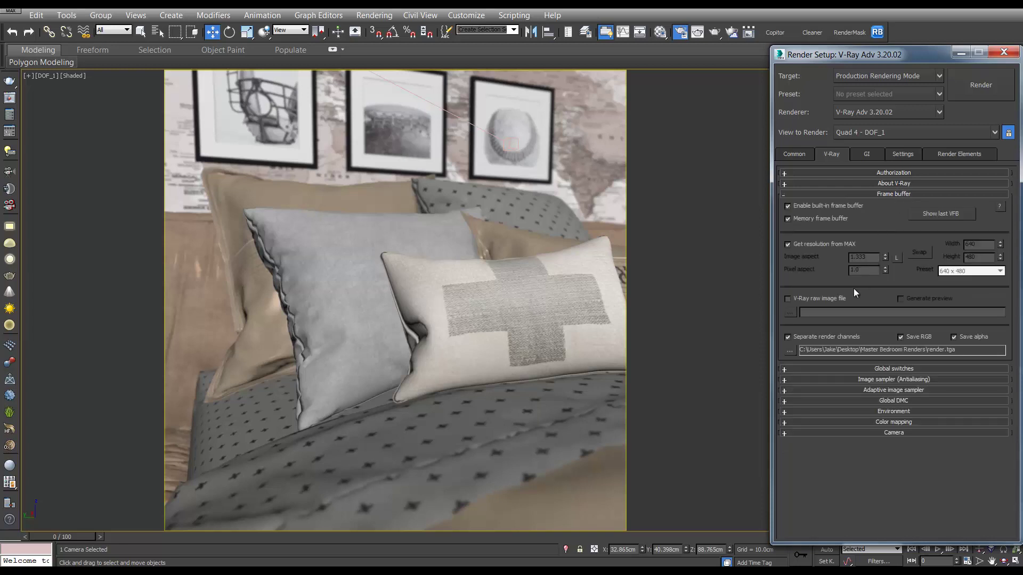
- Save separate render channels as render.tga in a new DOF folder, accepting the Targa options
{"action": "left_click", "coordinate": [789, 350]}
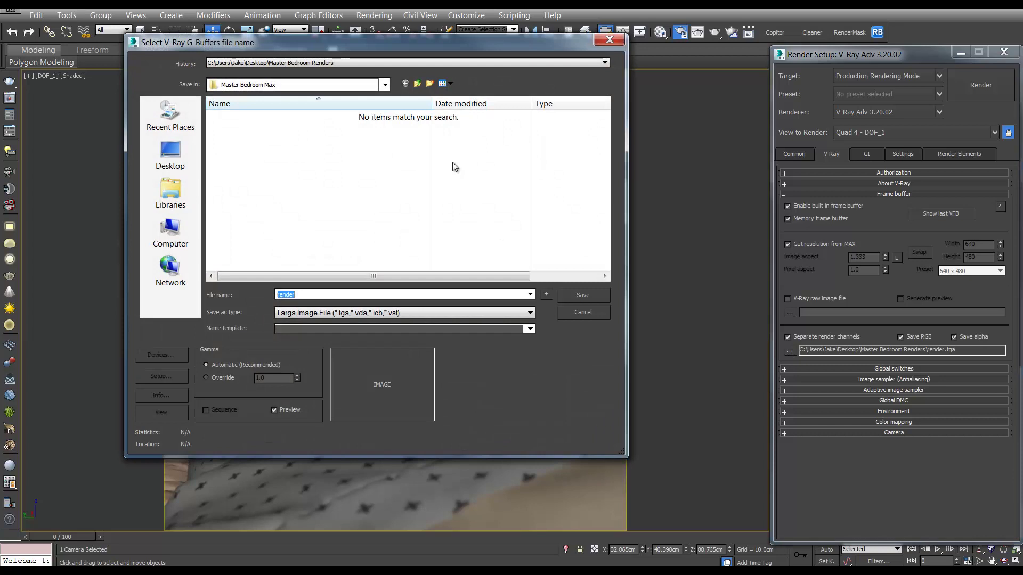
{"action": "left_click", "coordinate": [432, 83]}
{"action": "type", "text": "DOF"}
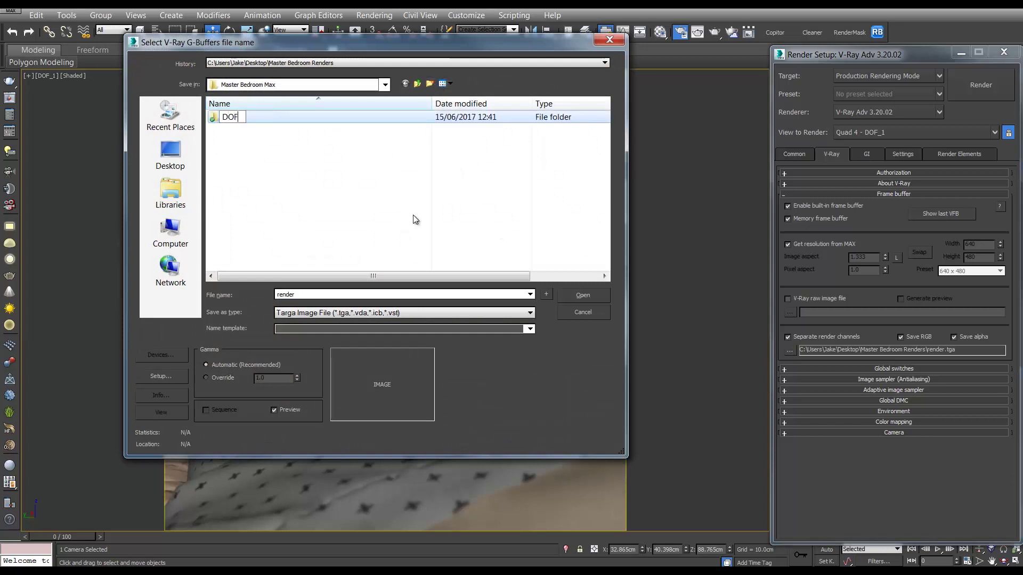
{"action": "key", "text": "Return"}
{"action": "key", "text": "Return"}
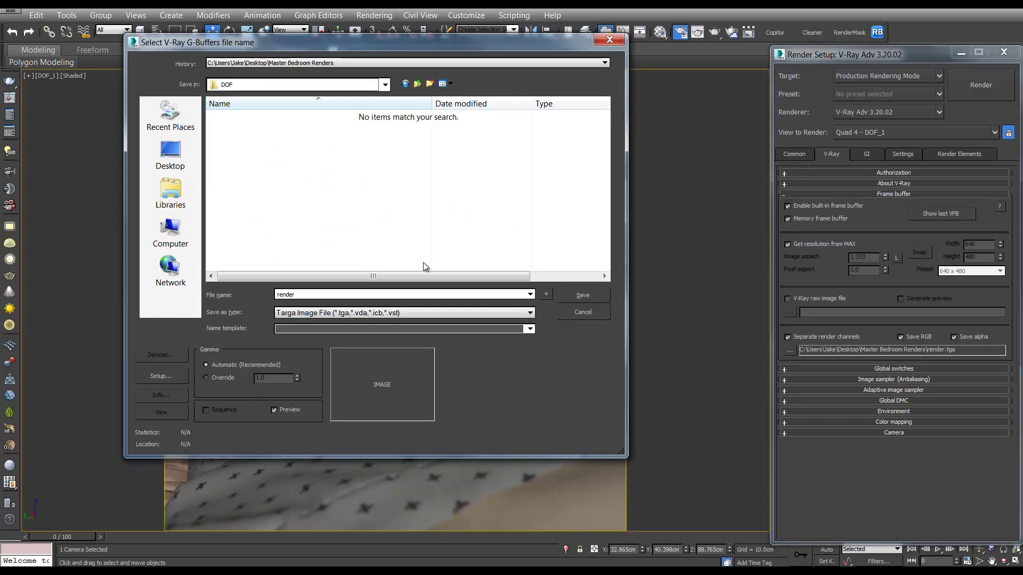
{"action": "left_click", "coordinate": [573, 294]}
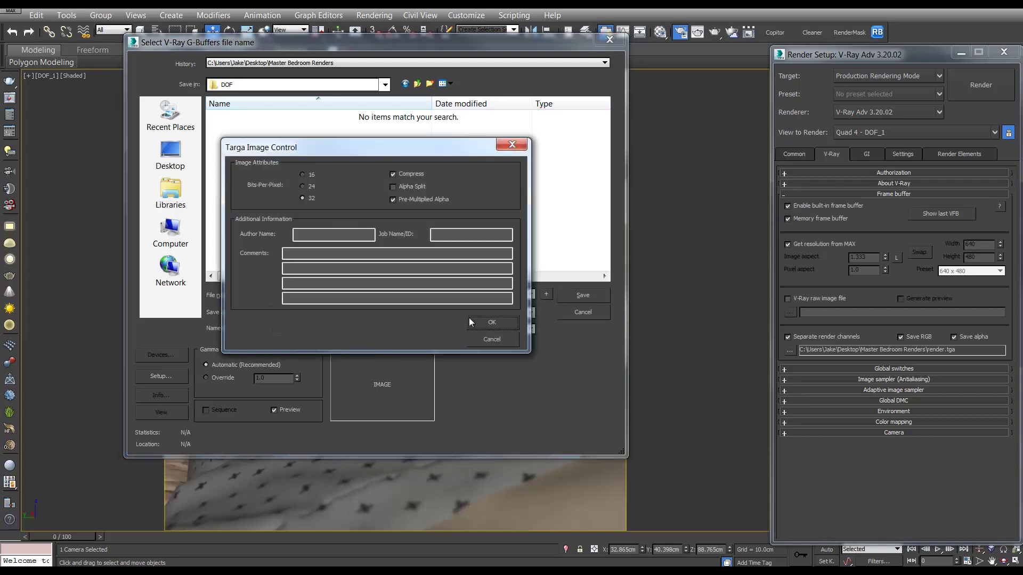
{"action": "left_click", "coordinate": [497, 322]}
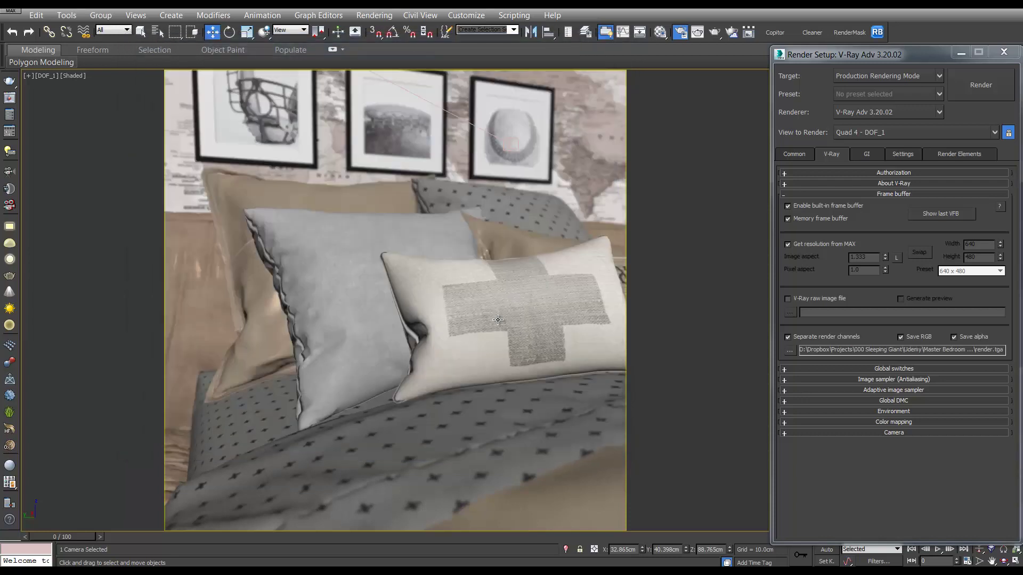
- Start the V-Ray render of the DOF_1 pillow close-up at 1200 × 1200
{"action": "left_click", "coordinate": [963, 91]}
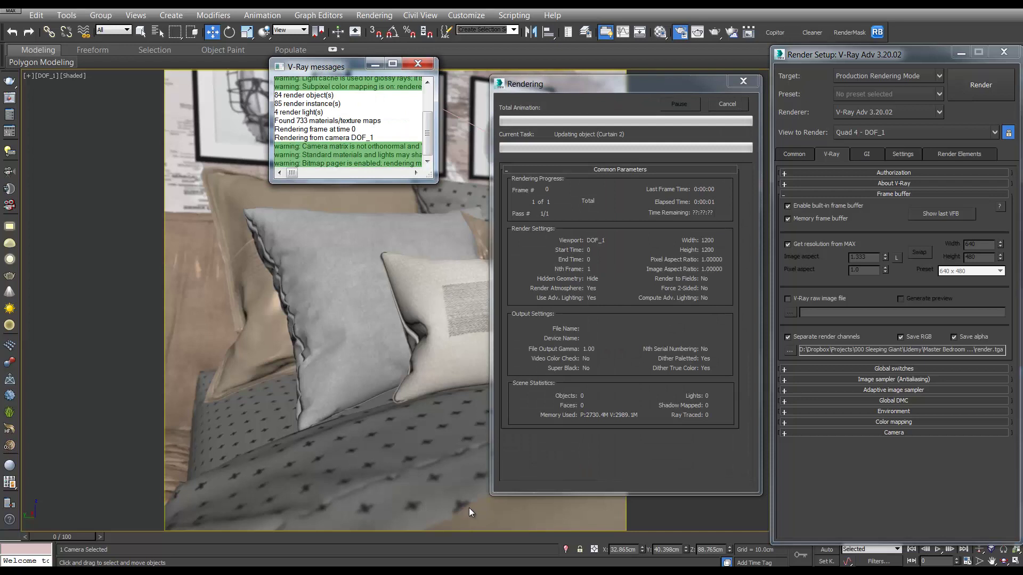